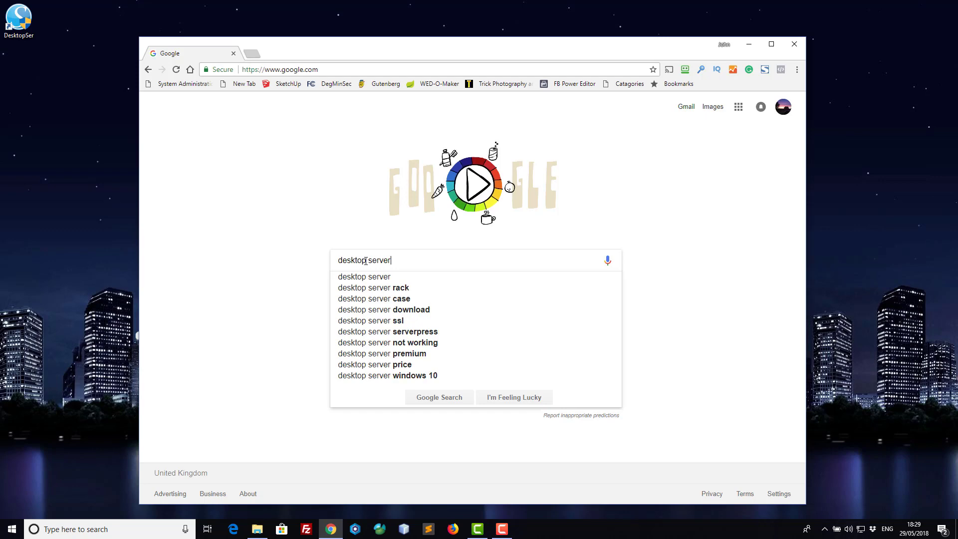
Search Google for 'desktop server' and scroll to the serverpress.com result.
{"action": "key", "text": "Return"}
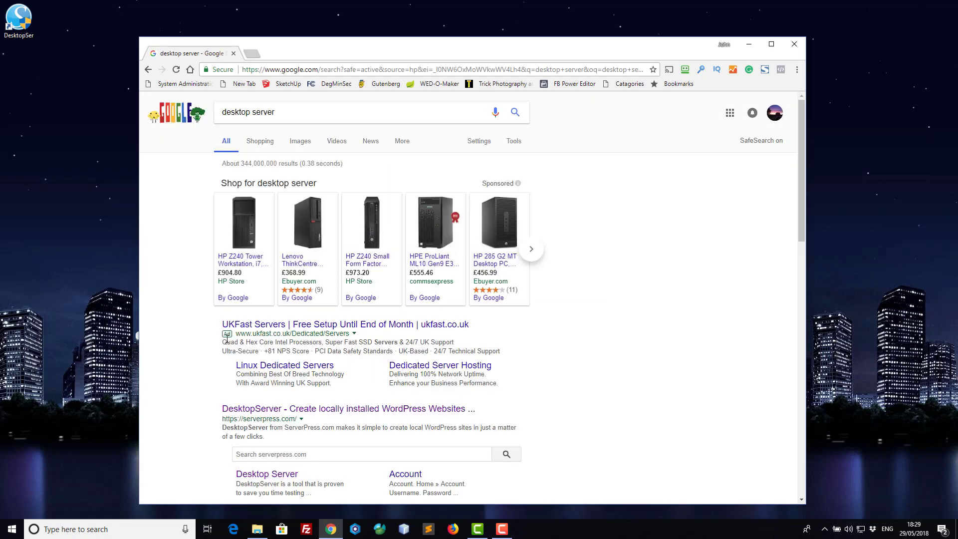
{"action": "scroll", "coordinate": [176, 347], "scroll_direction": "down", "scroll_amount": 3}
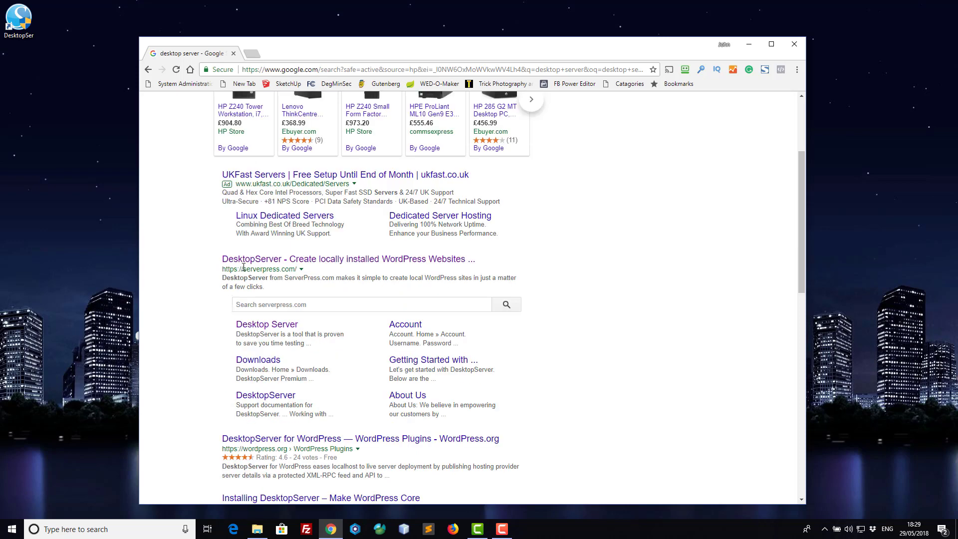
Go to ServerPress's DesktopServer download page and scroll to the edition comparison table.
{"action": "left_click", "coordinate": [269, 261]}
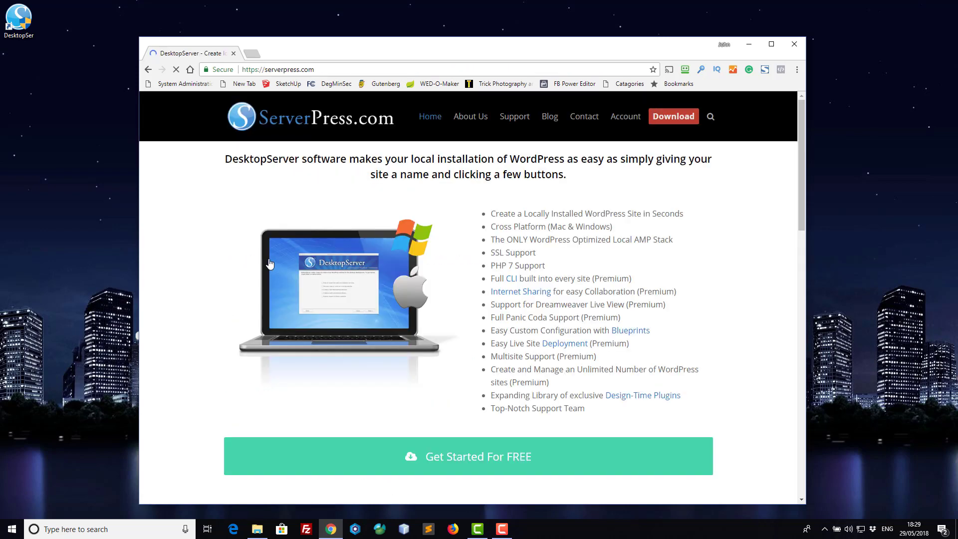
{"action": "left_click", "coordinate": [670, 120]}
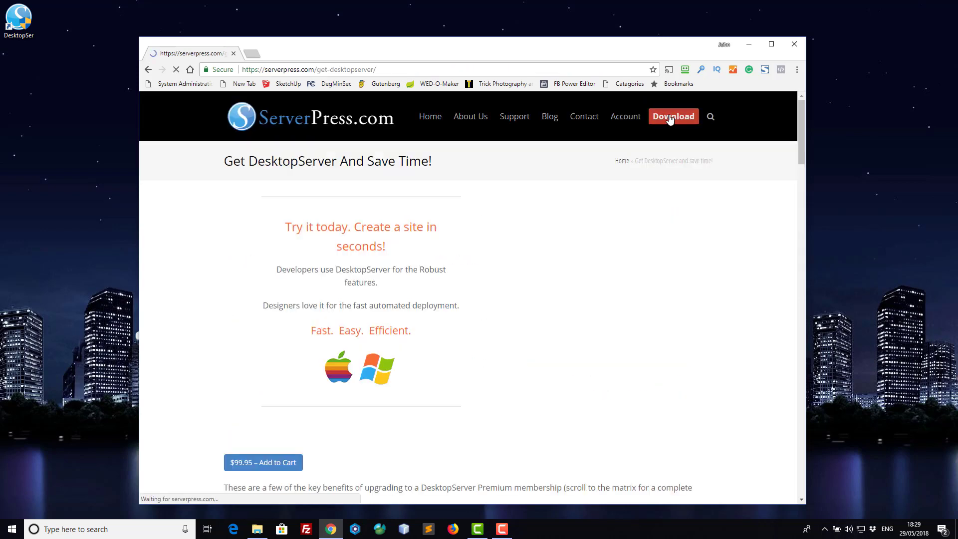
{"action": "scroll", "coordinate": [625, 372], "scroll_direction": "down", "scroll_amount": 4}
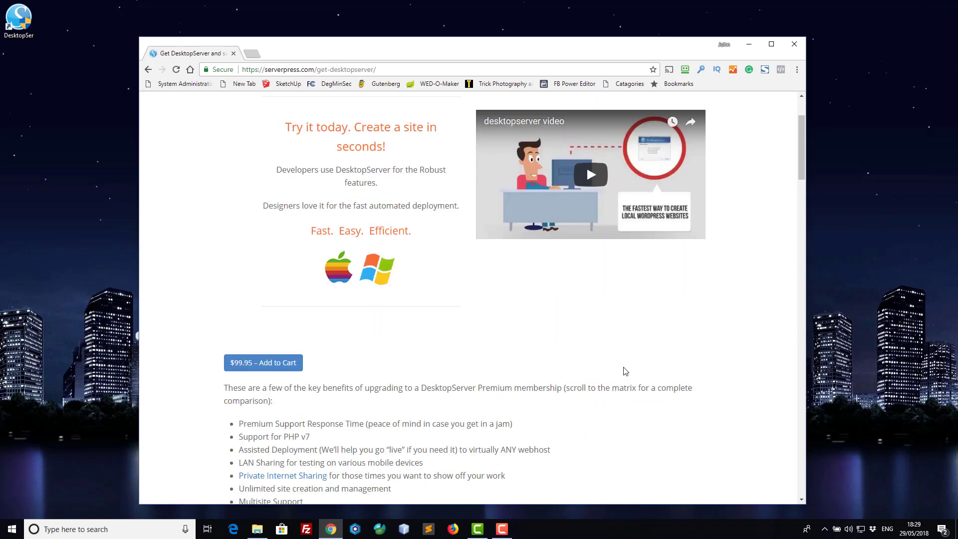
{"action": "scroll", "coordinate": [625, 371], "scroll_direction": "down", "scroll_amount": 1}
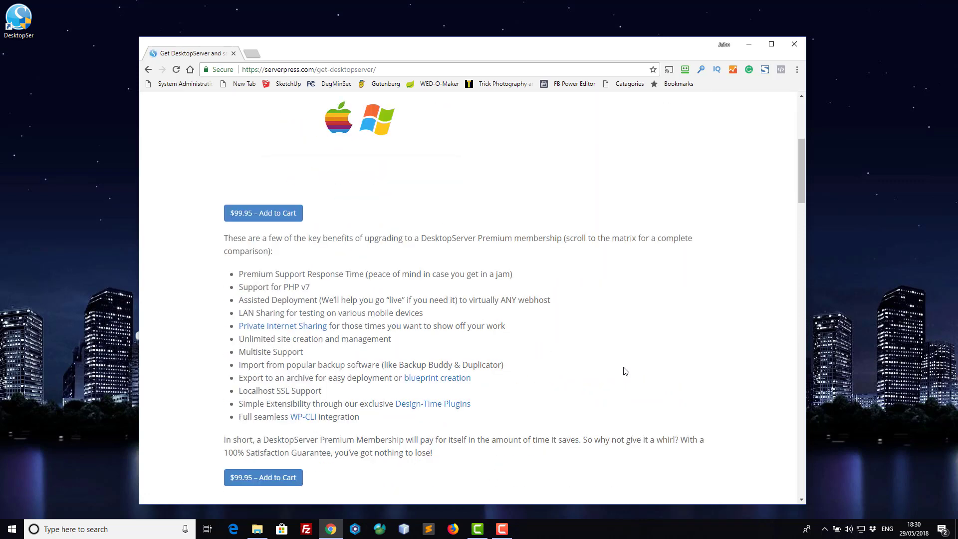
{"action": "scroll", "coordinate": [625, 371], "scroll_direction": "down", "scroll_amount": 1}
{"action": "scroll", "coordinate": [625, 371], "scroll_direction": "down", "scroll_amount": 8}
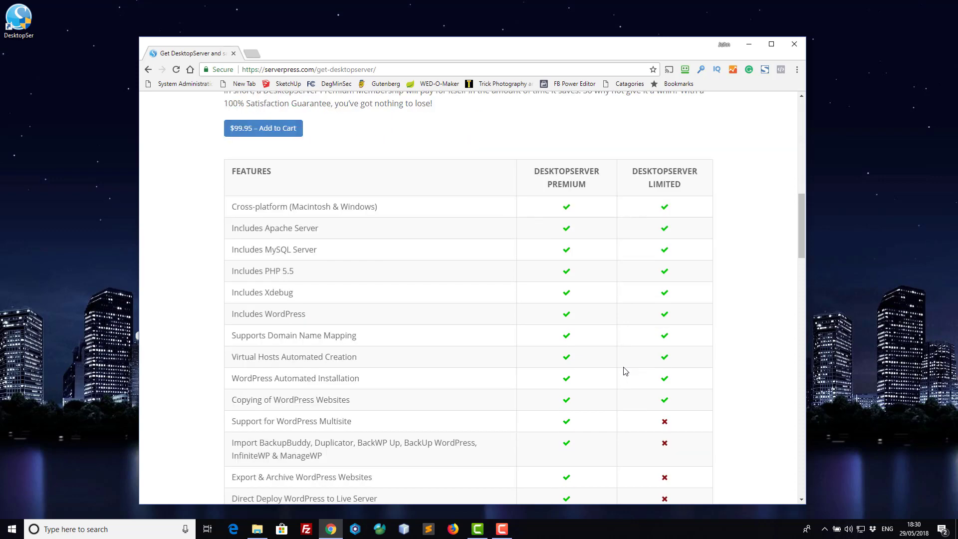
{"action": "scroll", "coordinate": [625, 371], "scroll_direction": "up", "scroll_amount": 1}
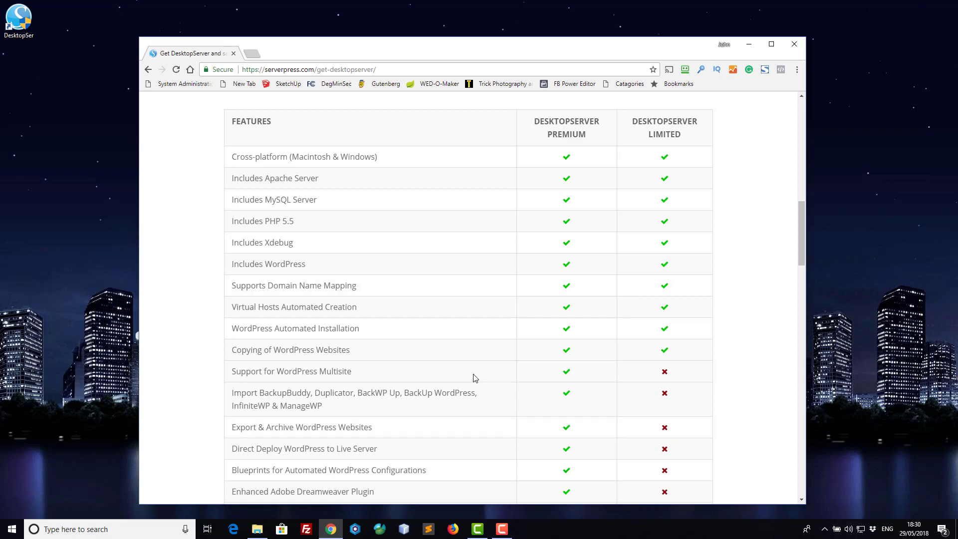
{"action": "scroll", "coordinate": [474, 378], "scroll_direction": "down", "scroll_amount": 5}
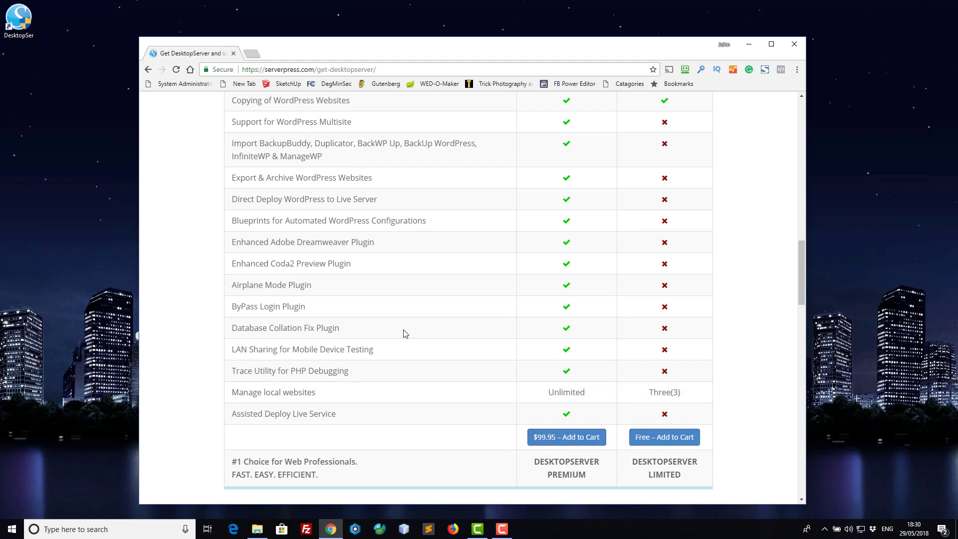
Add the free DesktopServer Limited edition to the cart at $0.00.
{"action": "left_click", "coordinate": [660, 438]}
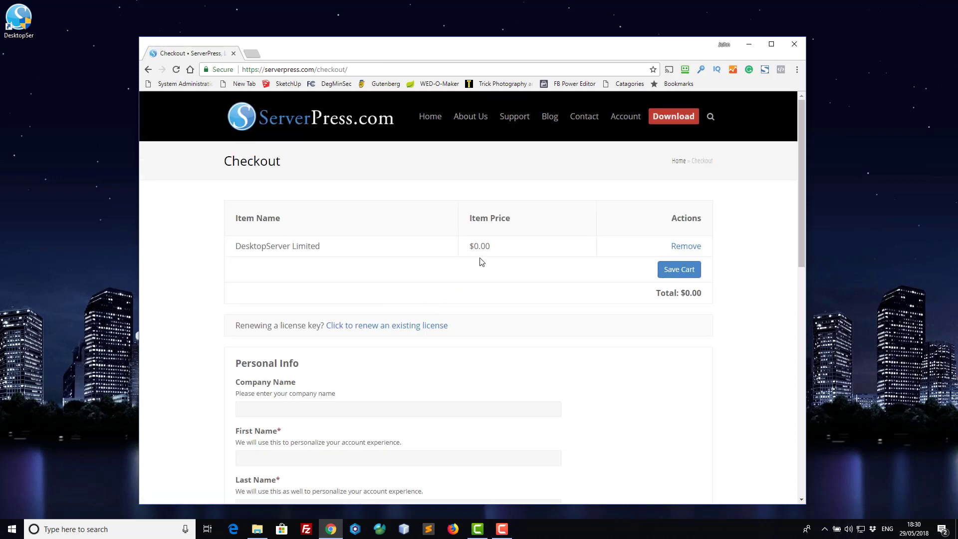
{"action": "scroll", "coordinate": [515, 288], "scroll_direction": "down", "scroll_amount": 3}
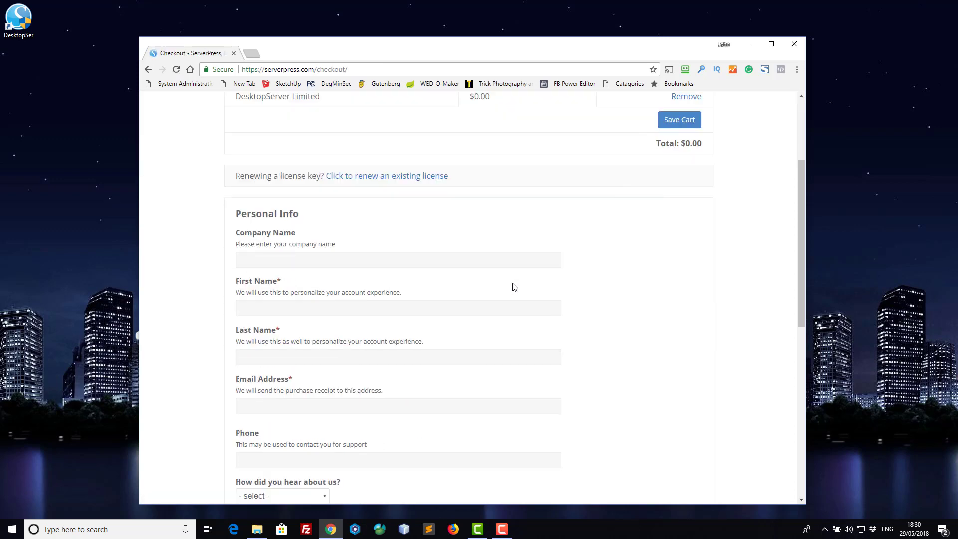
{"action": "scroll", "coordinate": [514, 287], "scroll_direction": "up", "scroll_amount": 3}
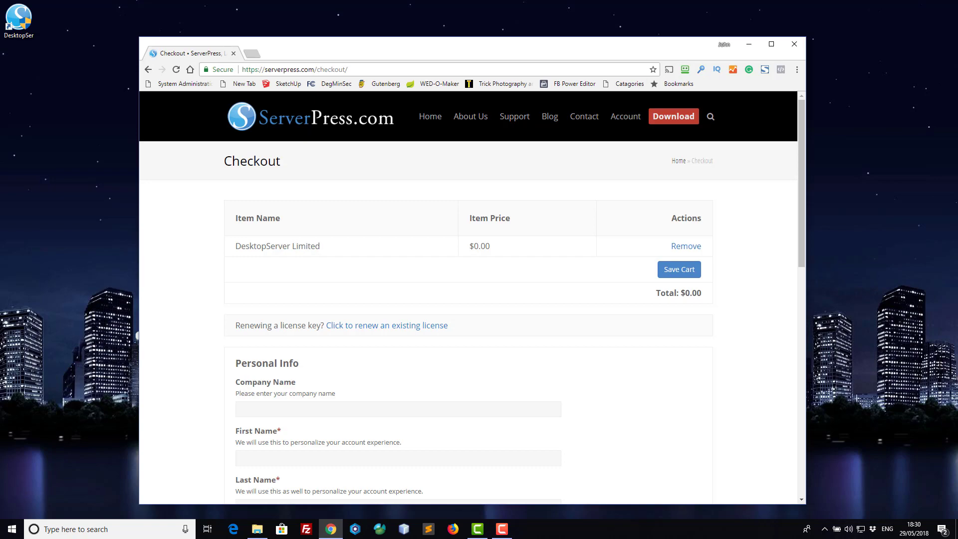
{"action": "key", "text": "alt+Tab"}
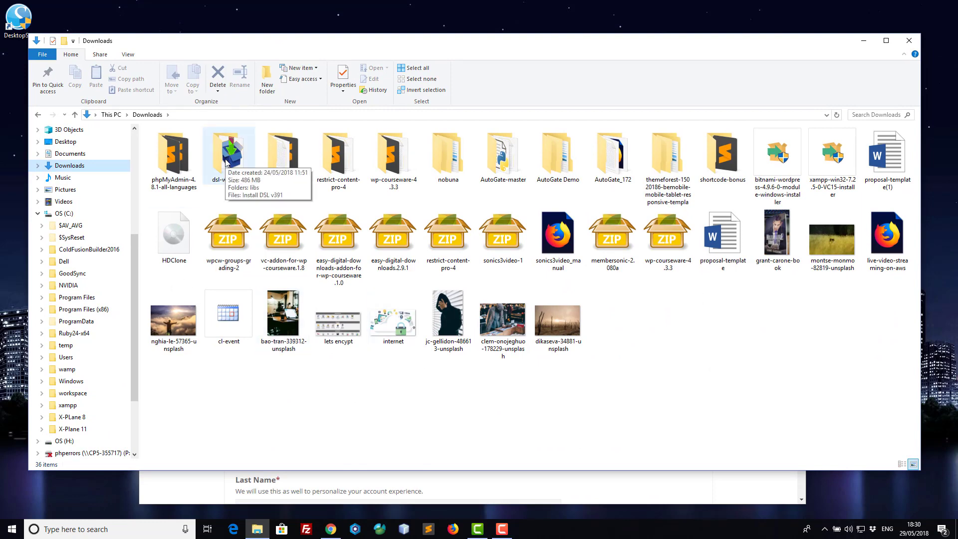
Open the dsl-win-v391 folder in Downloads and run Install DSL v391.
{"action": "double_click", "coordinate": [226, 161]}
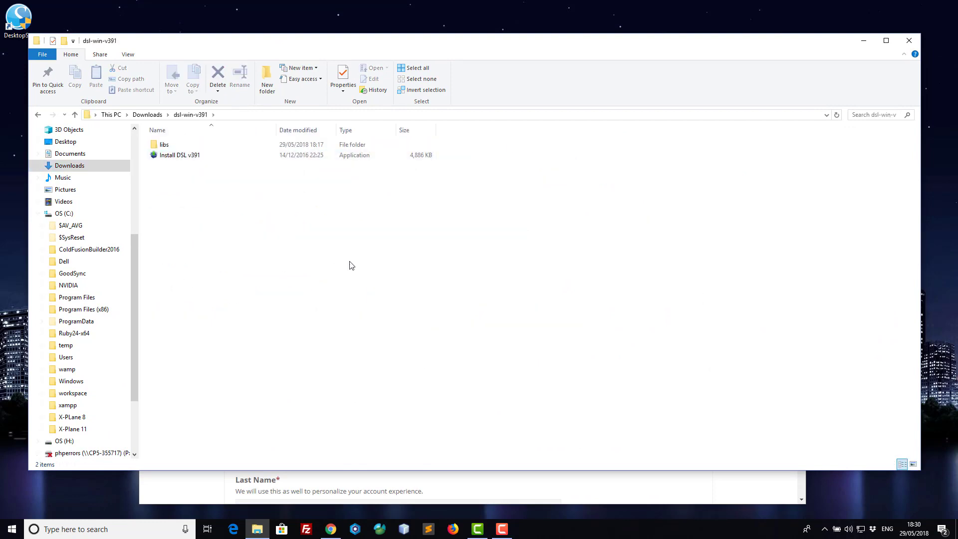
{"action": "left_click", "coordinate": [172, 158]}
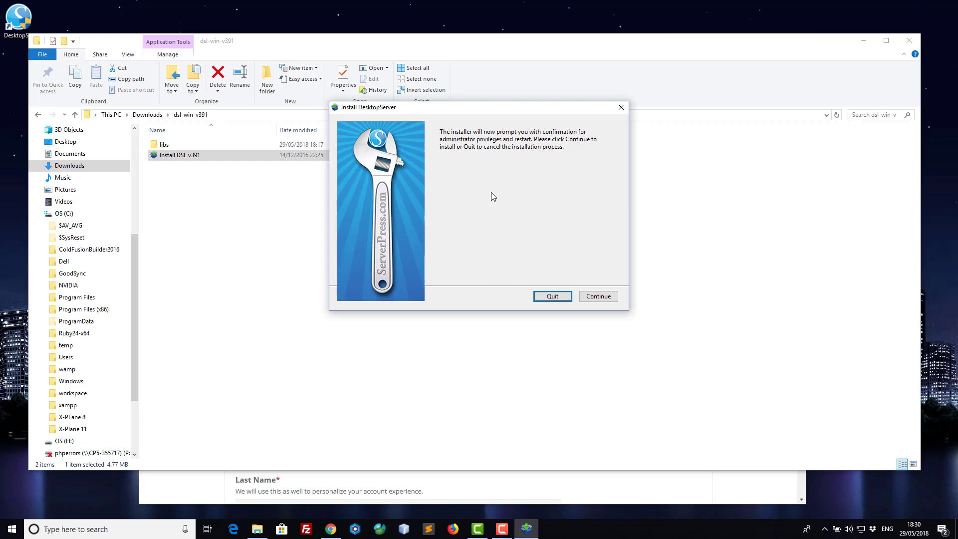
Get past the administrator privileges notice so the installer restarts with admin rights.
{"action": "left_click", "coordinate": [597, 297]}
{"action": "left_click", "coordinate": [598, 297]}
{"action": "left_click", "coordinate": [597, 296]}
{"action": "left_click", "coordinate": [597, 297]}
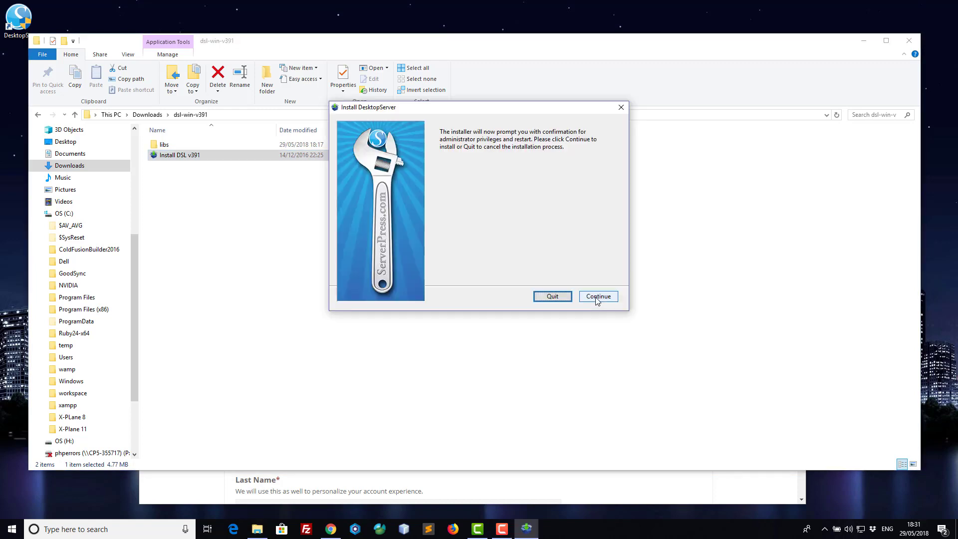
{"action": "left_click", "coordinate": [597, 298]}
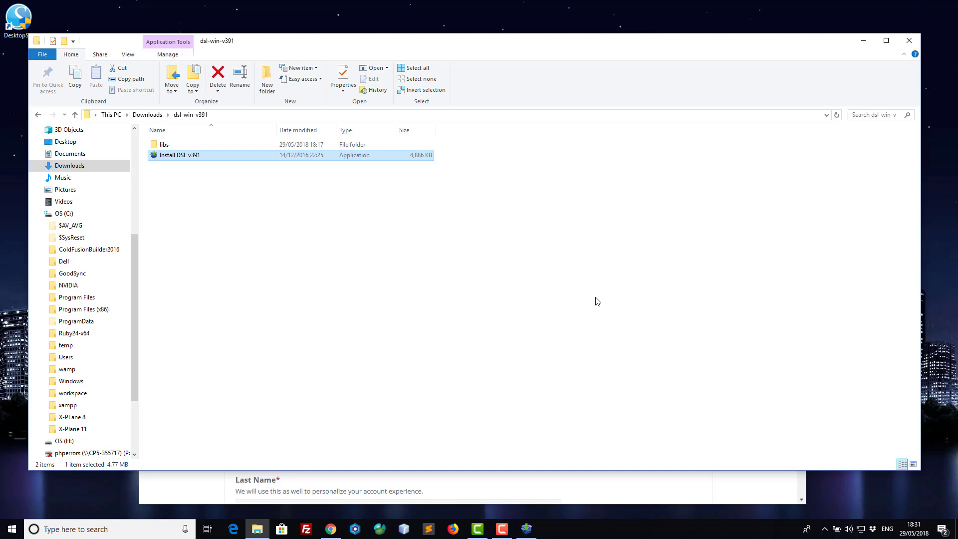
{"action": "left_click", "coordinate": [527, 532]}
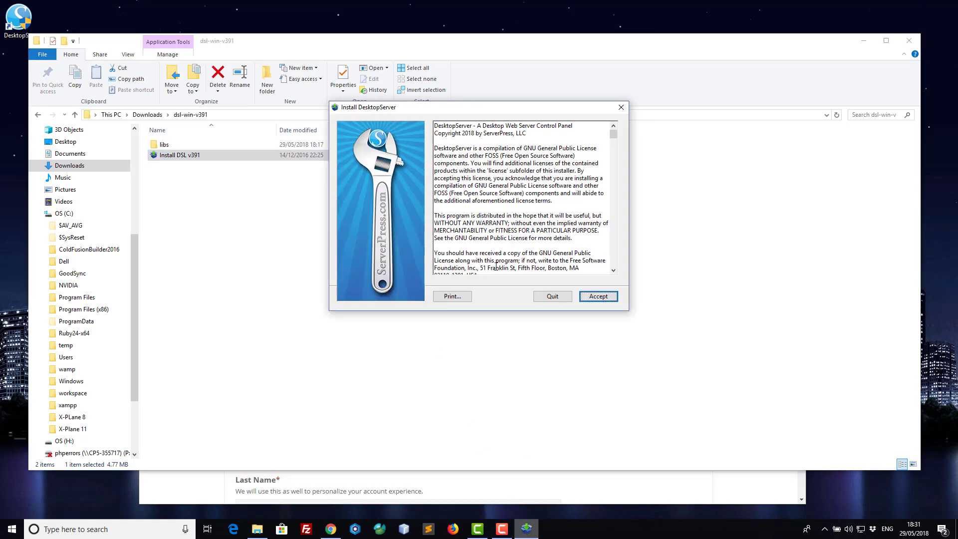
Accept the licence and complete a new DesktopServer installation into c:\xampplite.
{"action": "left_click", "coordinate": [600, 298]}
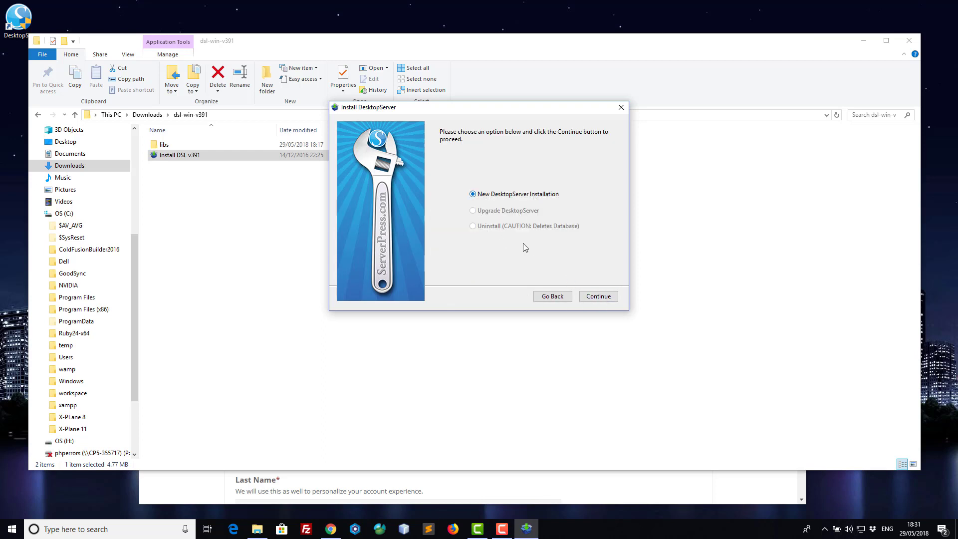
{"action": "left_click", "coordinate": [596, 299]}
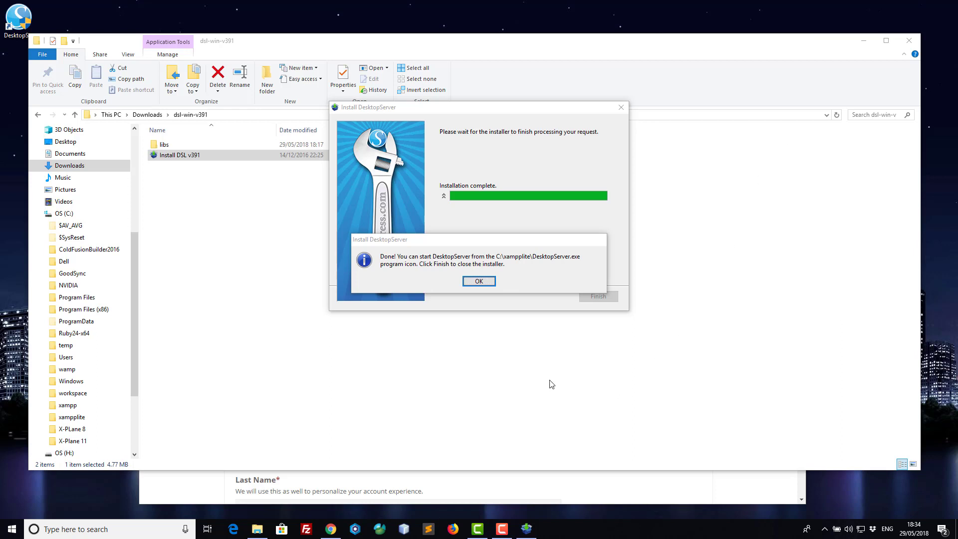
{"action": "left_click", "coordinate": [479, 281]}
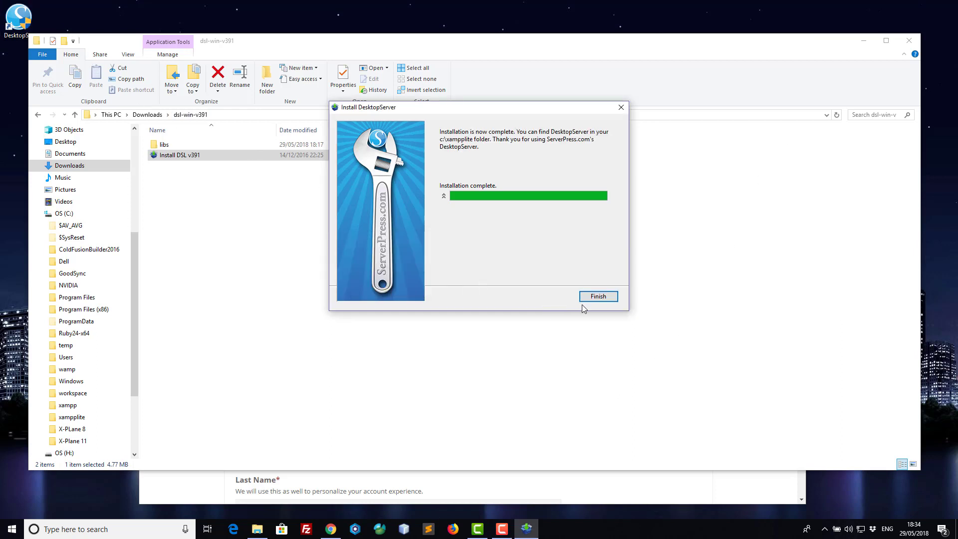
{"action": "left_click", "coordinate": [599, 298]}
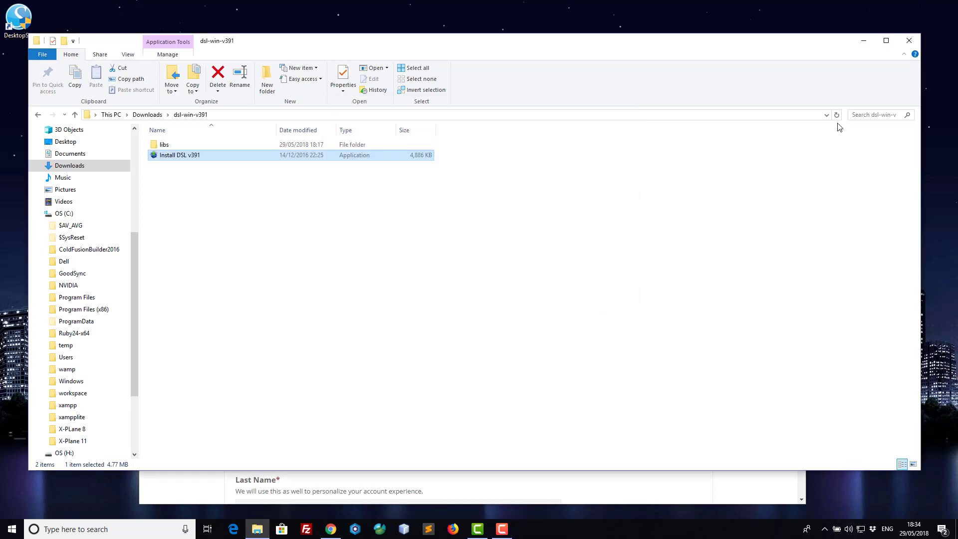
{"action": "left_click", "coordinate": [909, 40]}
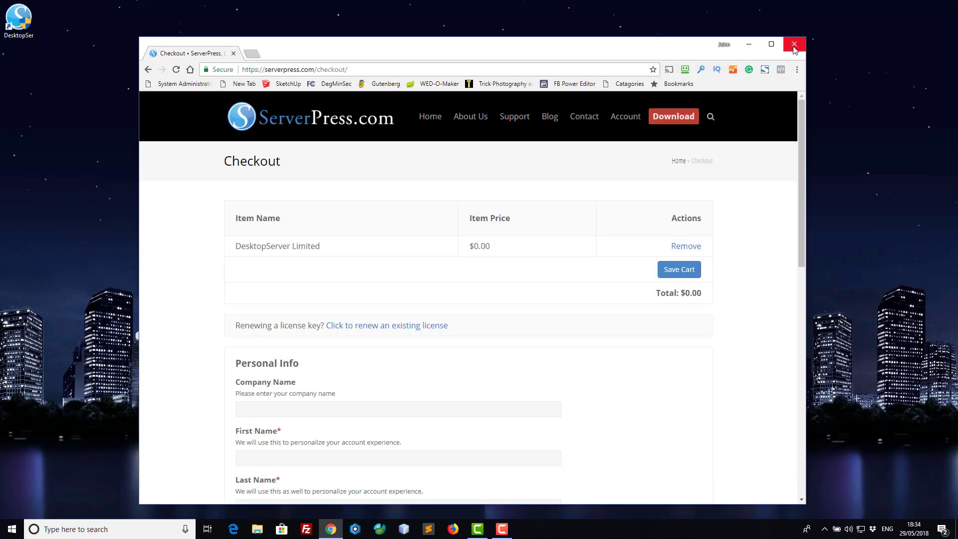
Launch DesktopServer from the desktop and start the Apache and MySQL services.
{"action": "left_click", "coordinate": [22, 32]}
{"action": "double_click", "coordinate": [22, 32]}
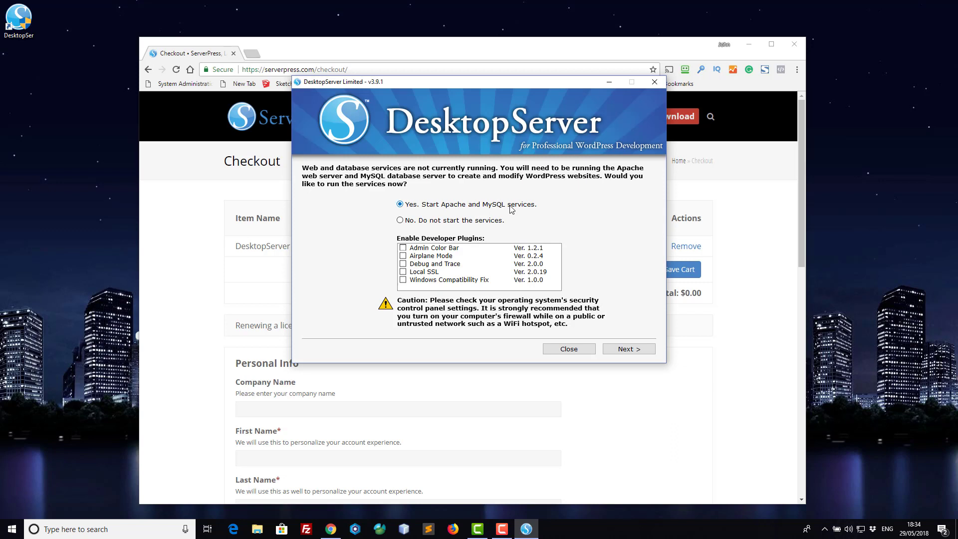
{"action": "left_click", "coordinate": [629, 349]}
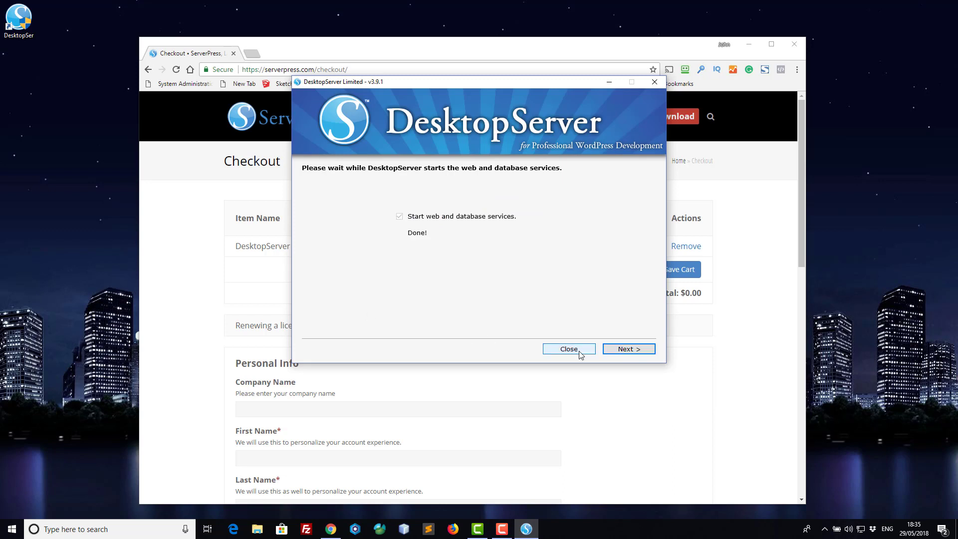
{"action": "left_click", "coordinate": [622, 351]}
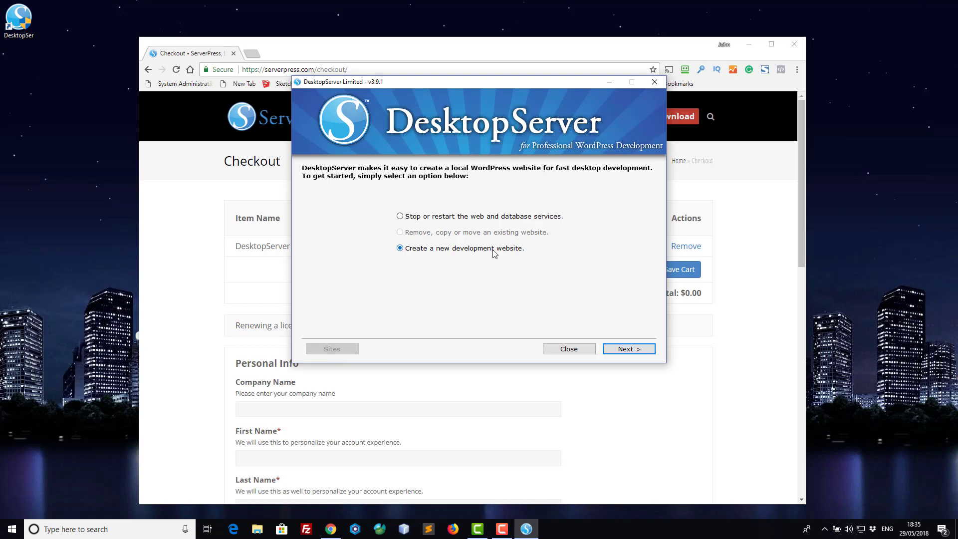
{"action": "left_click", "coordinate": [626, 352]}
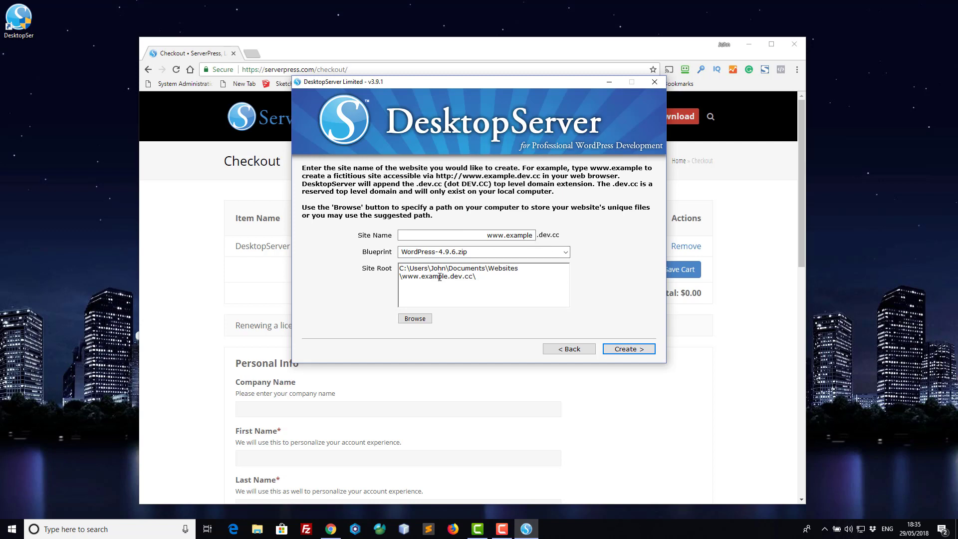
{"action": "left_click", "coordinate": [567, 252]}
{"action": "left_click", "coordinate": [479, 261]}
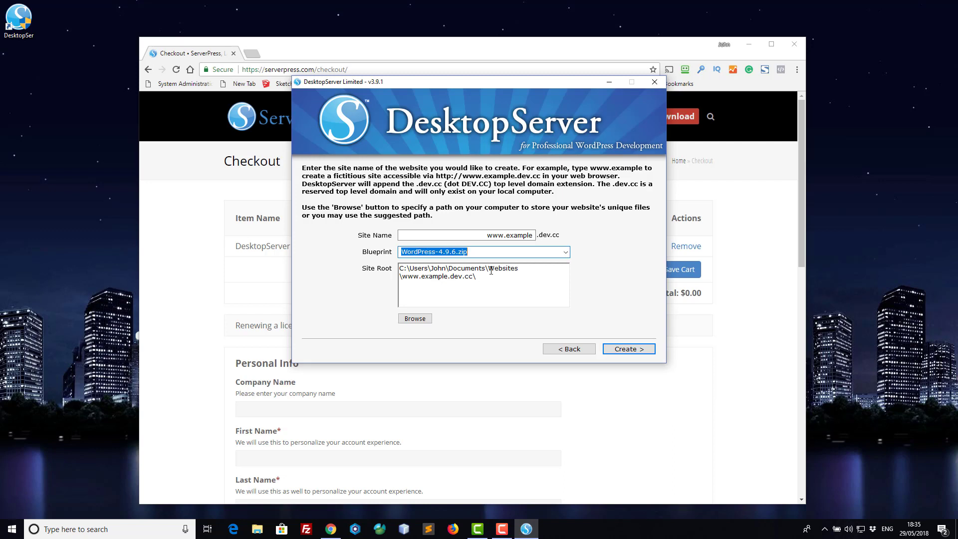
{"action": "left_click", "coordinate": [524, 270]}
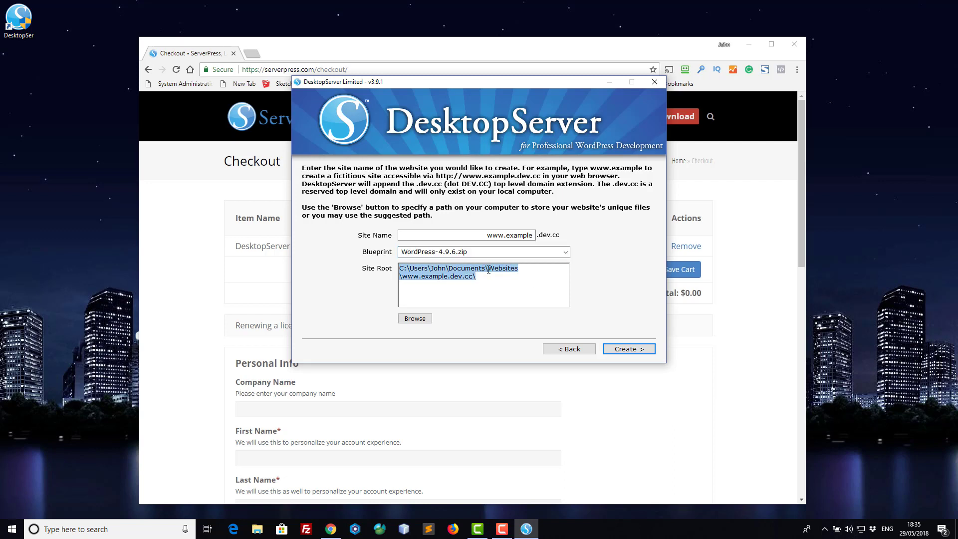
{"action": "left_click", "coordinate": [488, 268]}
{"action": "left_click_drag", "start_coordinate": [519, 271], "coordinate": [400, 277]}
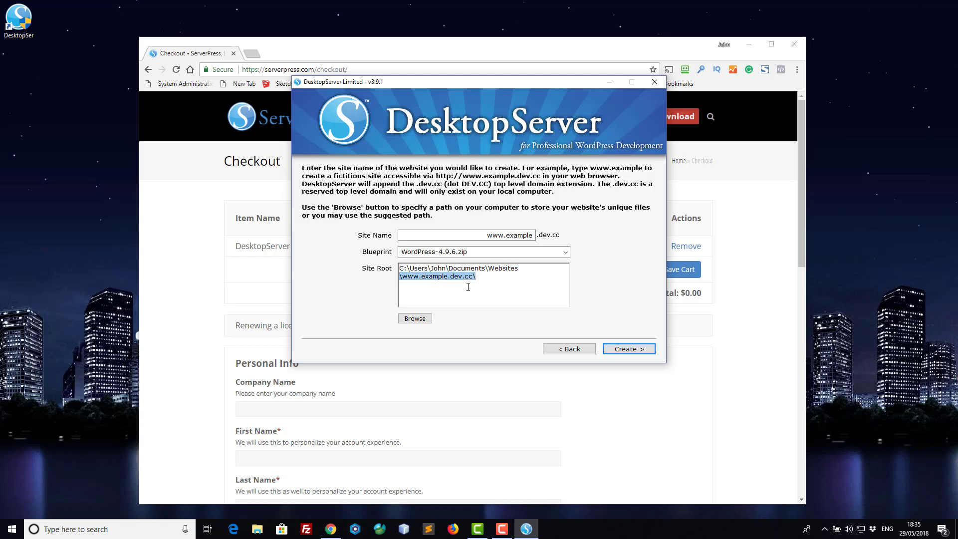
{"action": "left_click", "coordinate": [628, 349]}
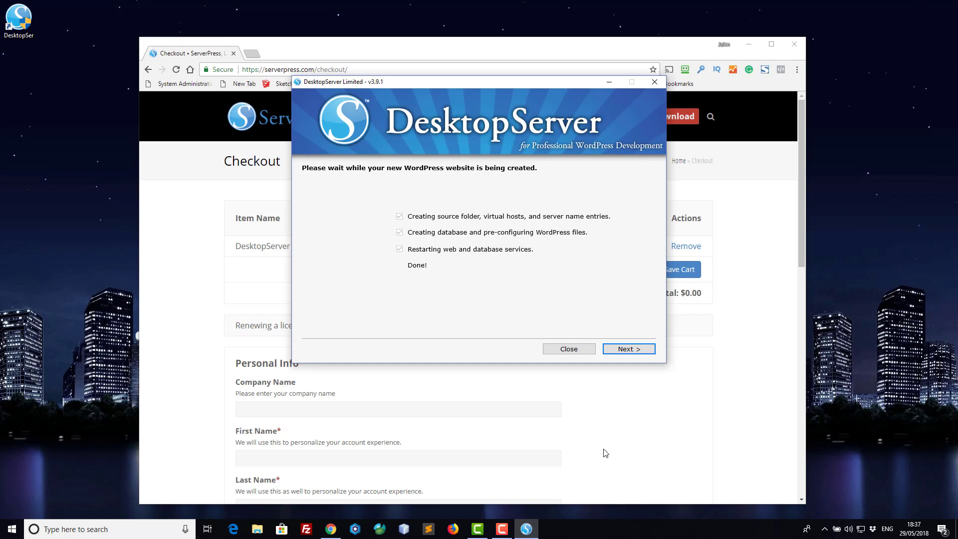
{"action": "left_click", "coordinate": [630, 352]}
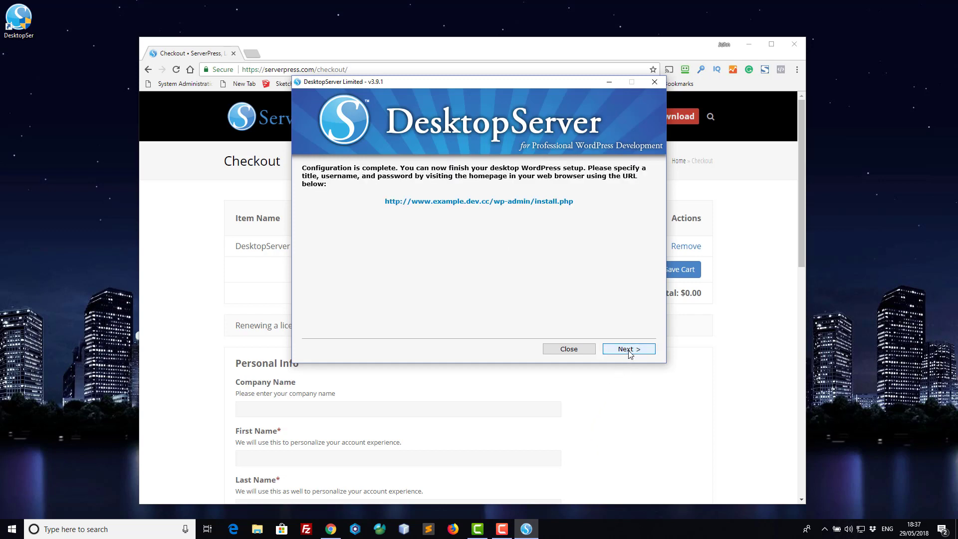
{"action": "left_click", "coordinate": [422, 202]}
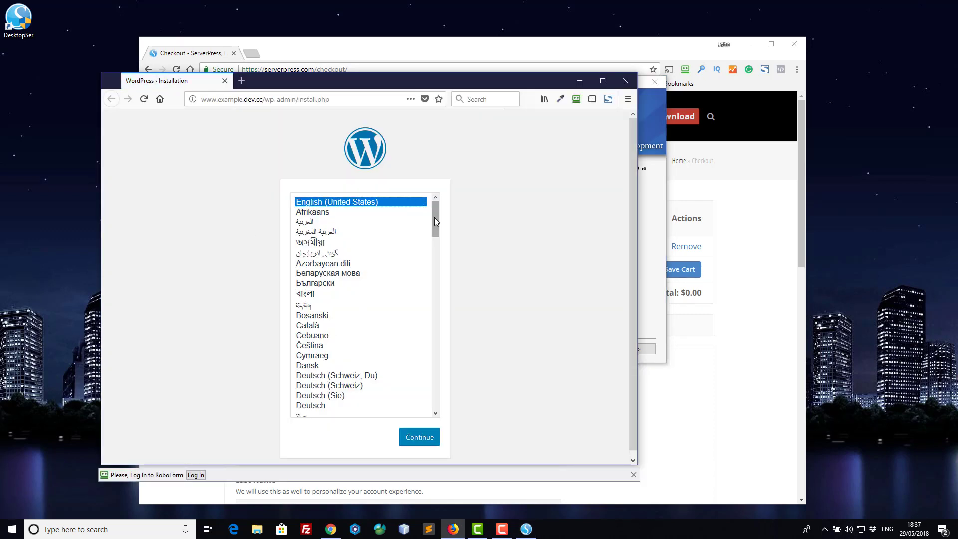
Choose English (UK) as the WordPress installation language.
{"action": "left_click_drag", "start_coordinate": [434, 218], "coordinate": [436, 253]}
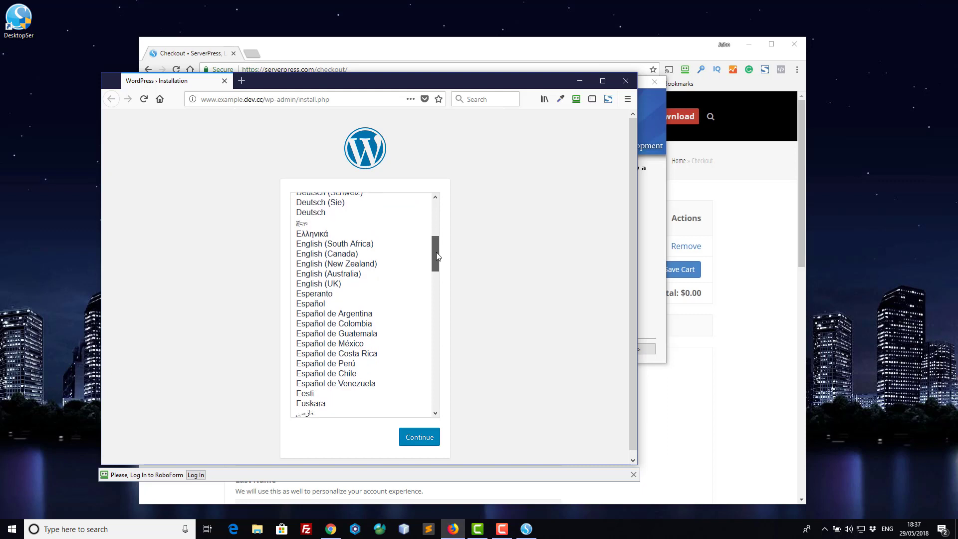
{"action": "left_click", "coordinate": [309, 284]}
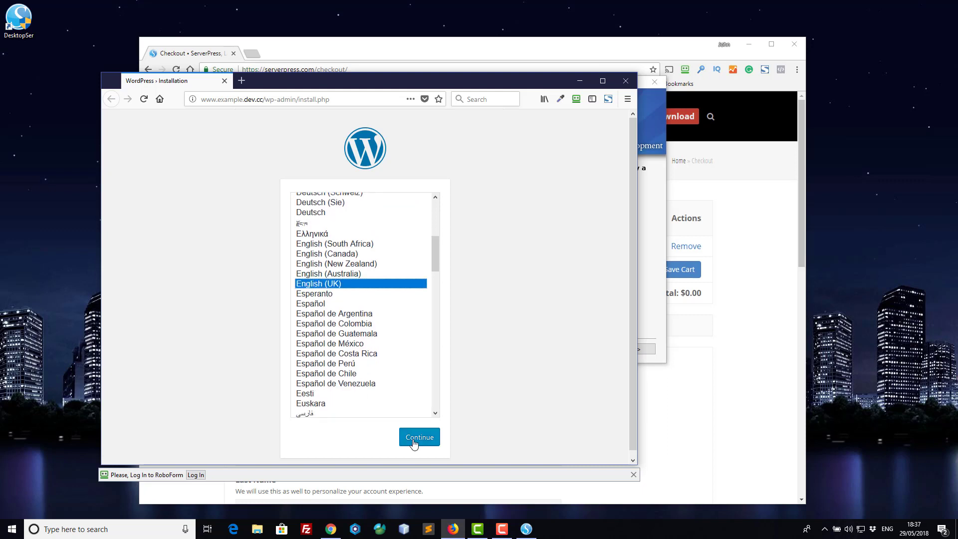
{"action": "left_click", "coordinate": [414, 443]}
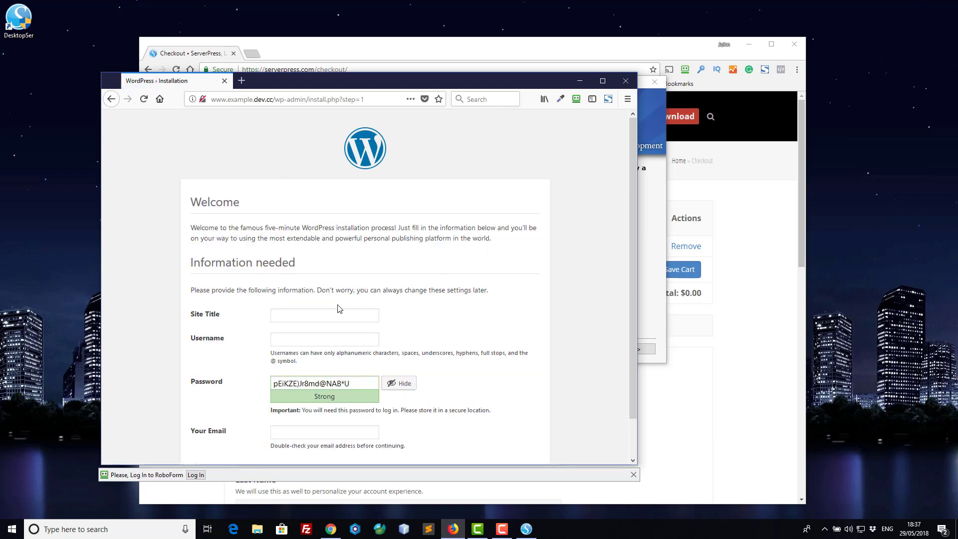
Install WordPress with site title 'test', an administrator username, password and contact e-mail.
{"action": "left_click", "coordinate": [330, 321]}
{"action": "type", "text": "test"}
{"action": "key", "text": "Tab"}
{"action": "type", "text": "admin"}
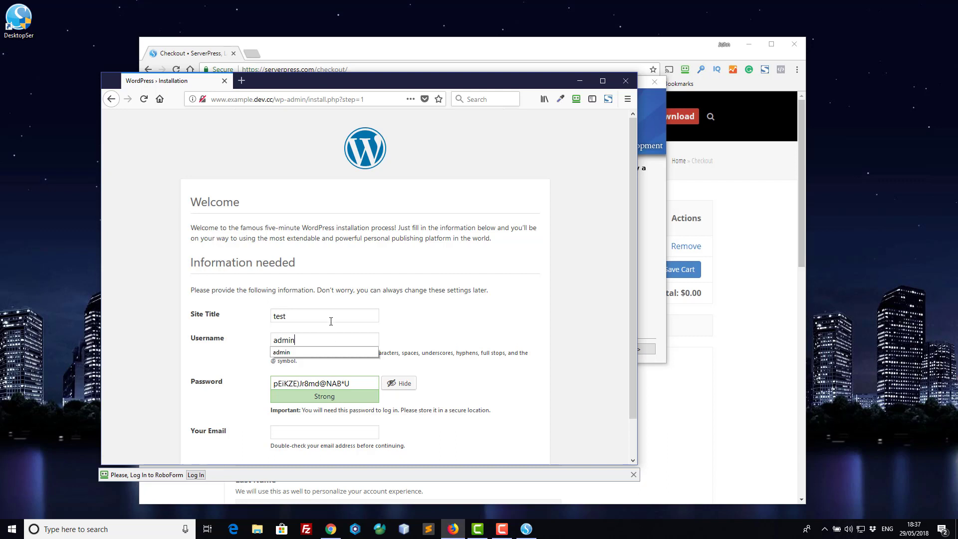
{"action": "key", "text": "Tab"}
{"action": "type", "text": "admin"}
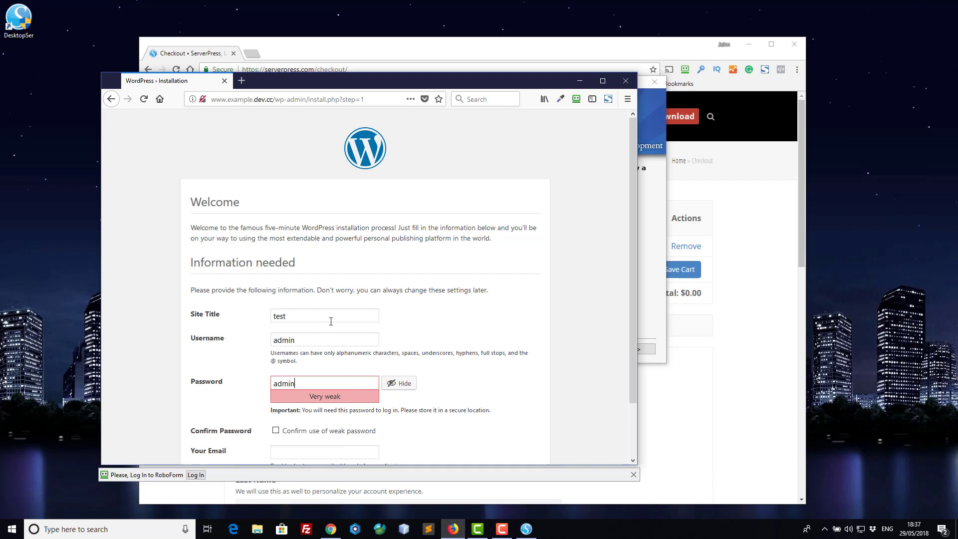
{"action": "key", "text": "Tab"}
{"action": "key", "text": "Tab"}
{"action": "key", "text": "Tab"}
{"action": "scroll", "coordinate": [331, 321], "scroll_direction": "down", "scroll_amount": 2}
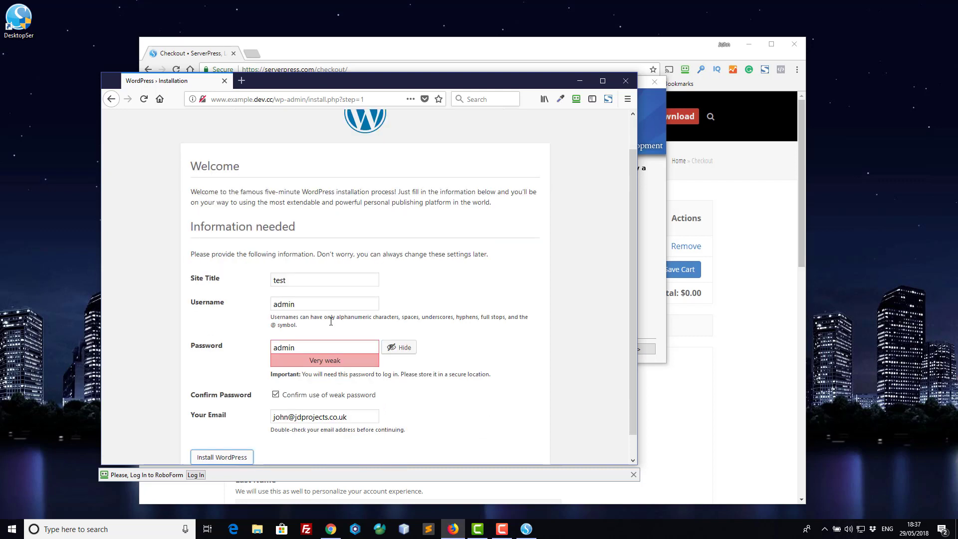
{"action": "left_click", "coordinate": [224, 458]}
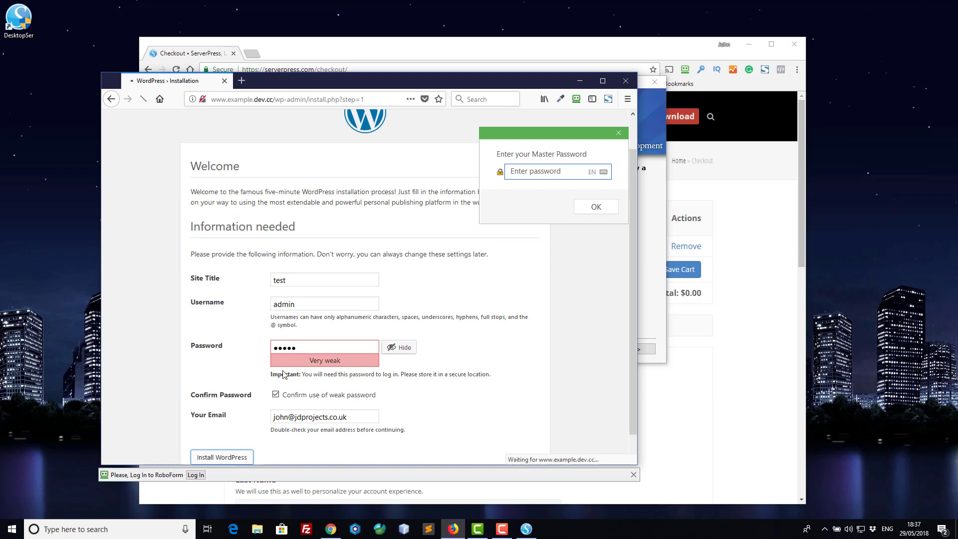
{"action": "left_click", "coordinate": [618, 132]}
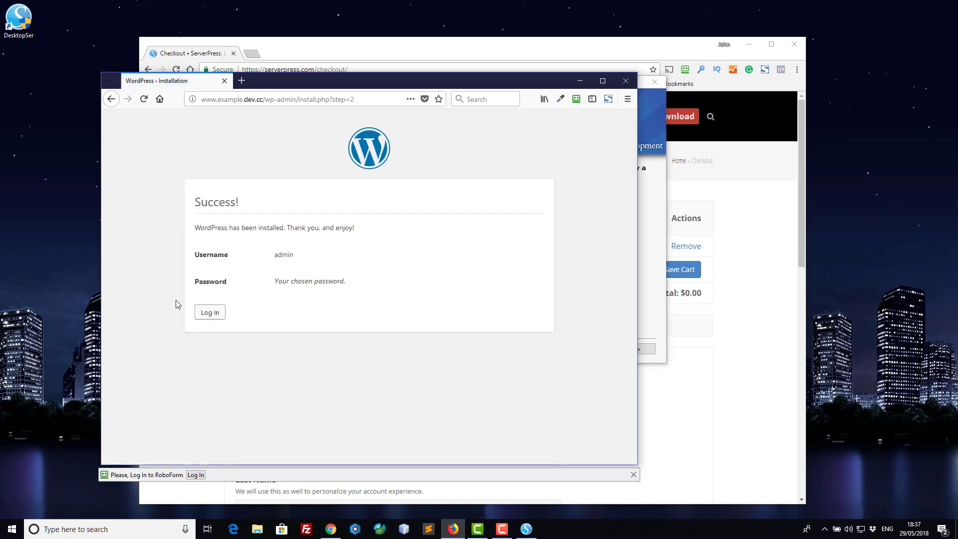
Log in to wp-login.php with the administrator username and password.
{"action": "left_click", "coordinate": [208, 312]}
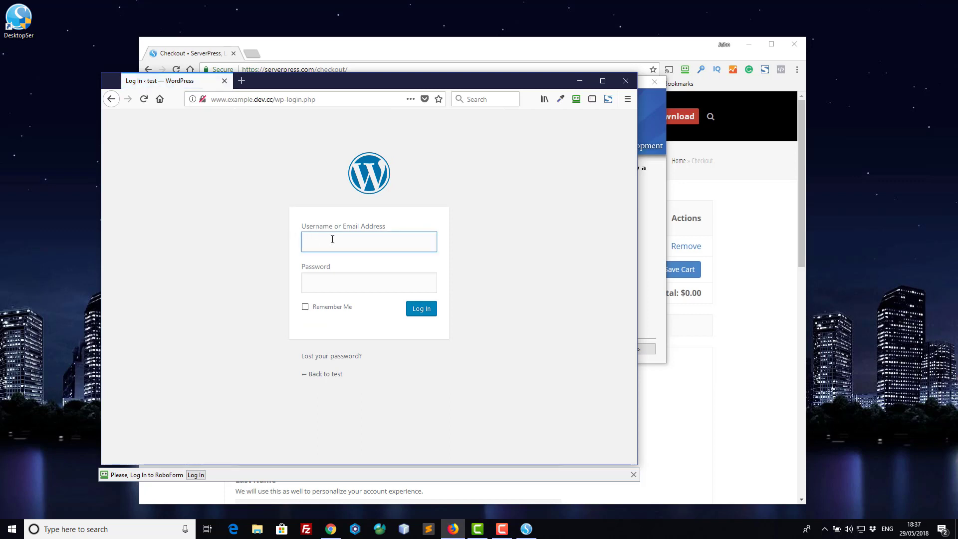
{"action": "type", "text": "admin"}
{"action": "key", "text": "Tab"}
{"action": "type", "text": "admin"}
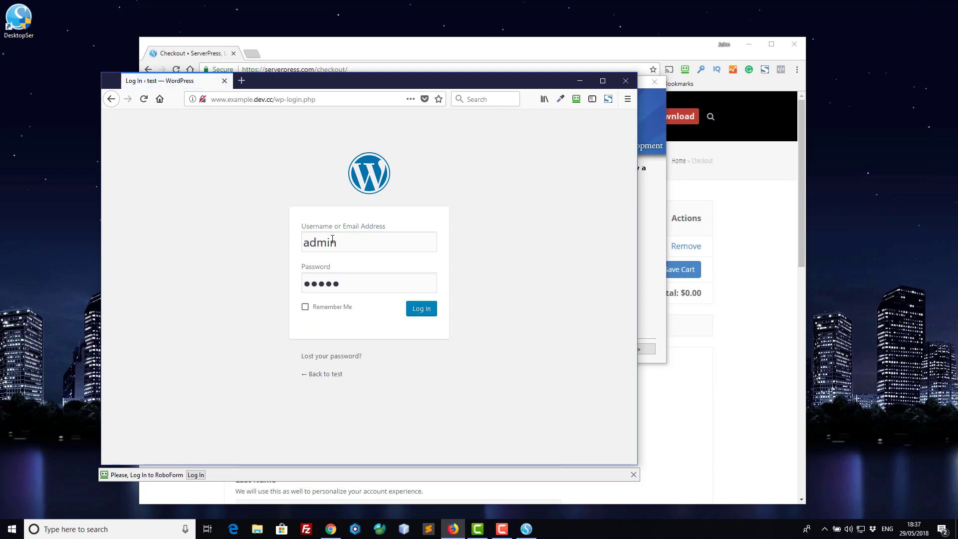
{"action": "key", "text": "Return"}
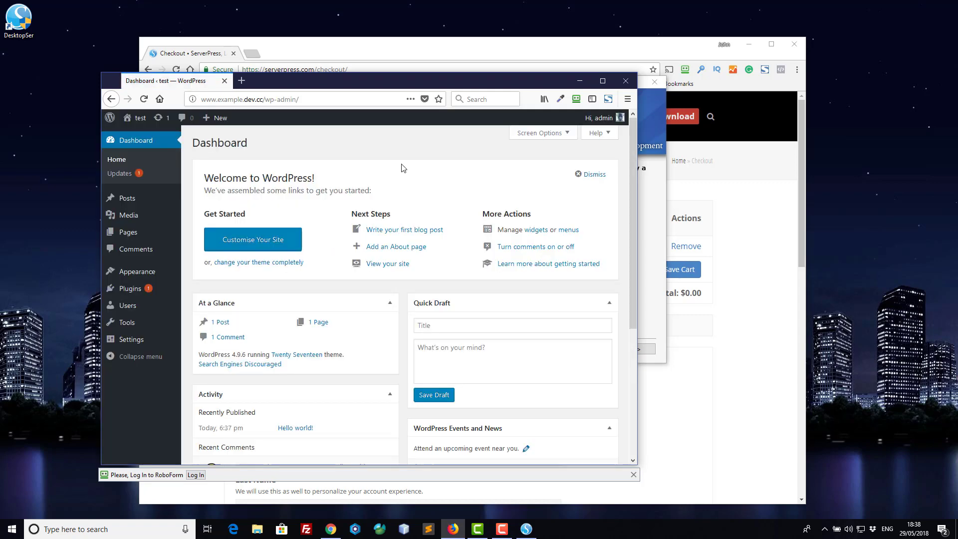
Bulk-delete Akismet Anti-Spam and Hello Dolly from Installed Plugins in a maximized window.
{"action": "left_click", "coordinate": [602, 81]}
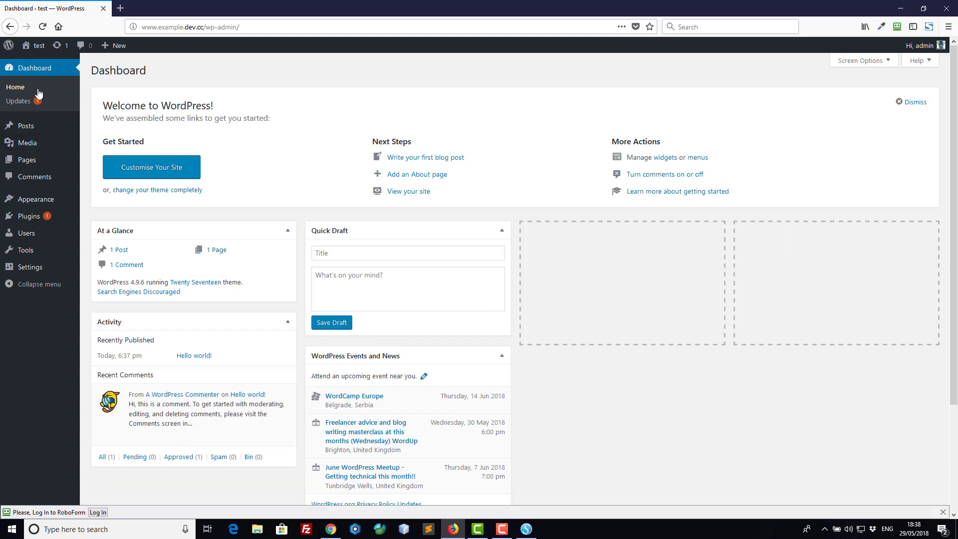
{"action": "left_click", "coordinate": [96, 218]}
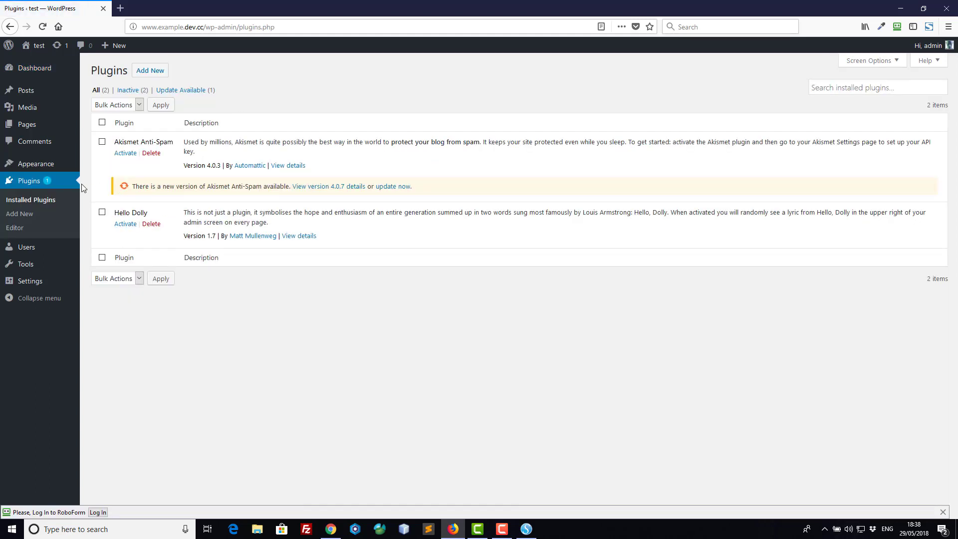
{"action": "left_click", "coordinate": [102, 122]}
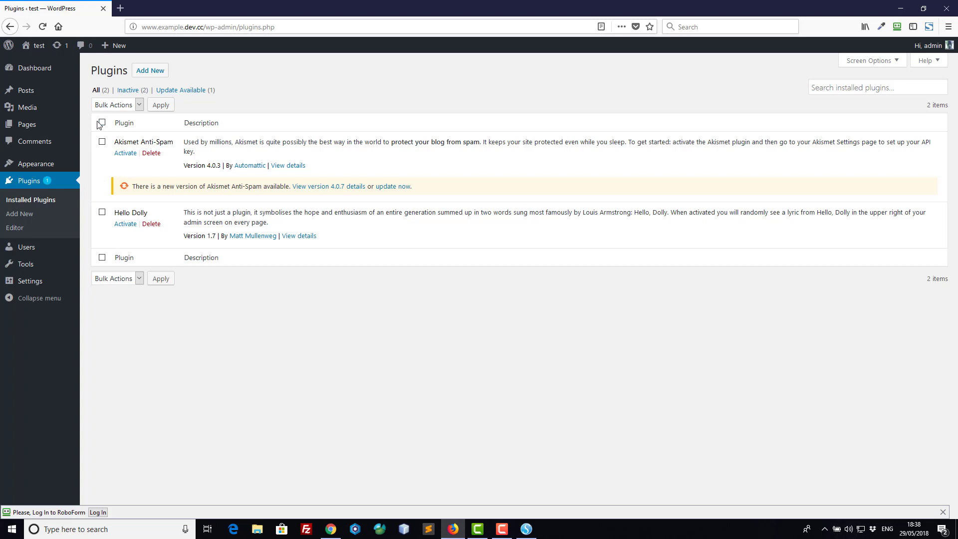
{"action": "left_click", "coordinate": [120, 106]}
{"action": "left_click", "coordinate": [120, 167]}
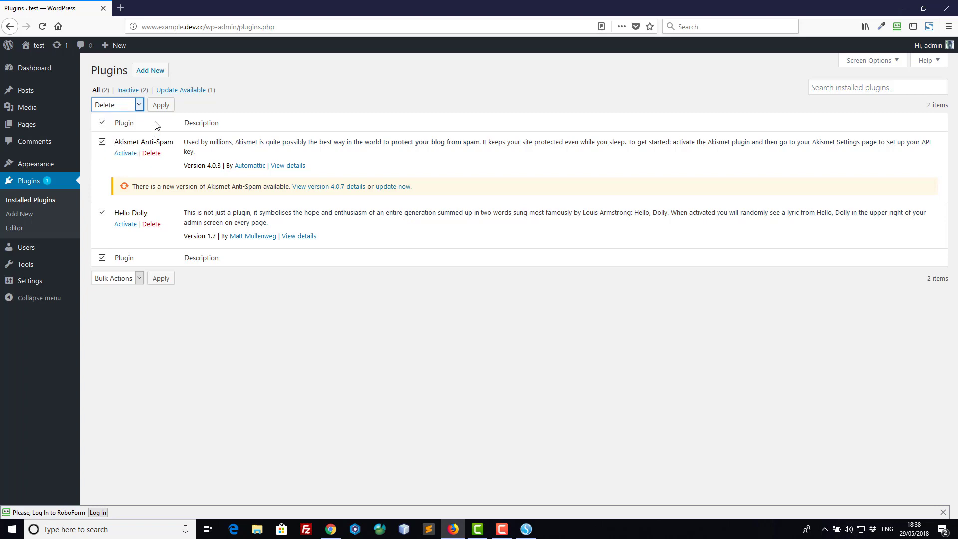
{"action": "left_click", "coordinate": [160, 105]}
{"action": "left_click", "coordinate": [502, 230]}
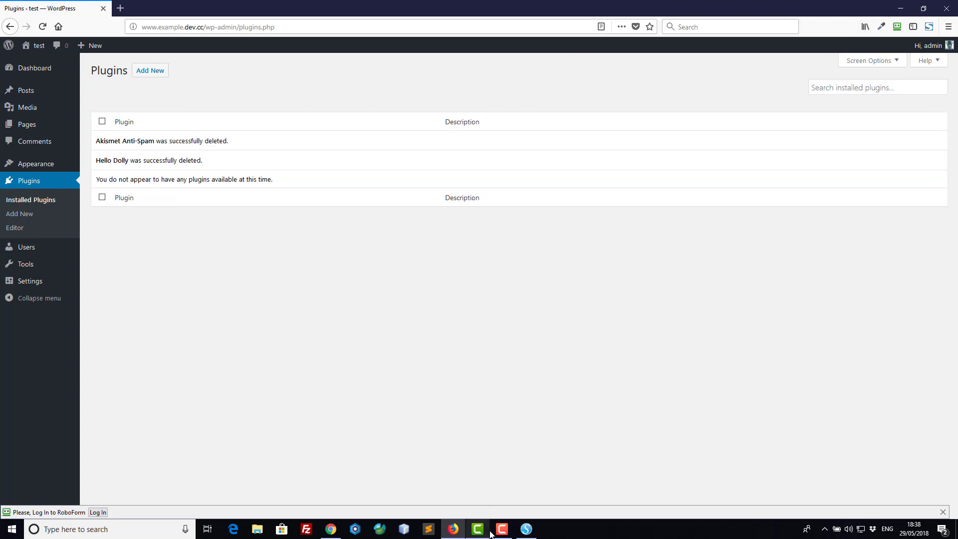
Step through DesktopServer's options pages, open the Development Websites list in Firefox, and visit the new site.
{"action": "left_click", "coordinate": [527, 533]}
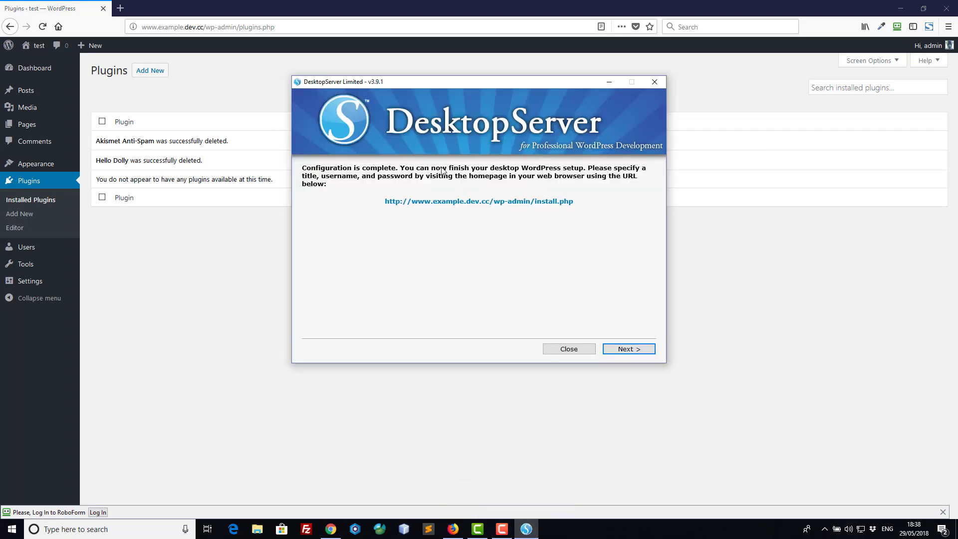
{"action": "left_click", "coordinate": [627, 350]}
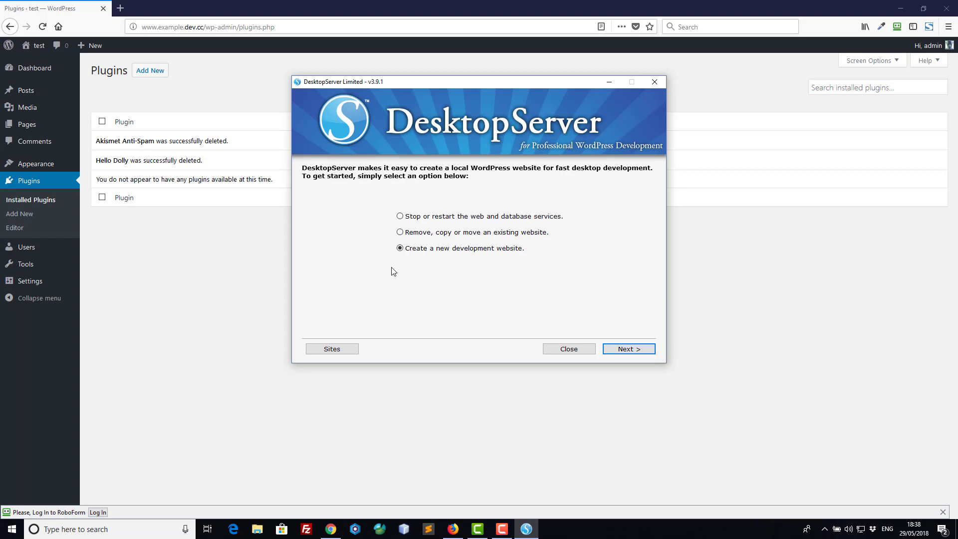
{"action": "left_click", "coordinate": [641, 352]}
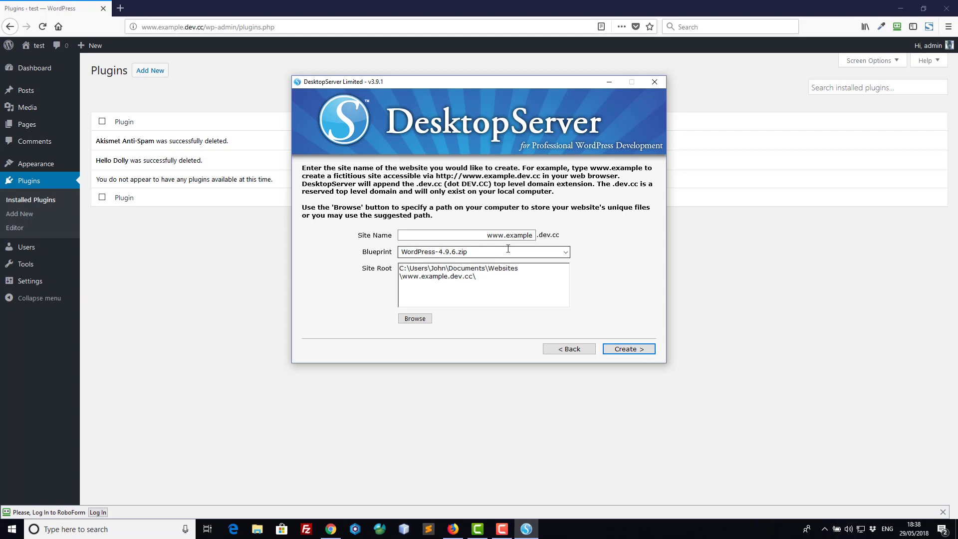
{"action": "left_click", "coordinate": [557, 352]}
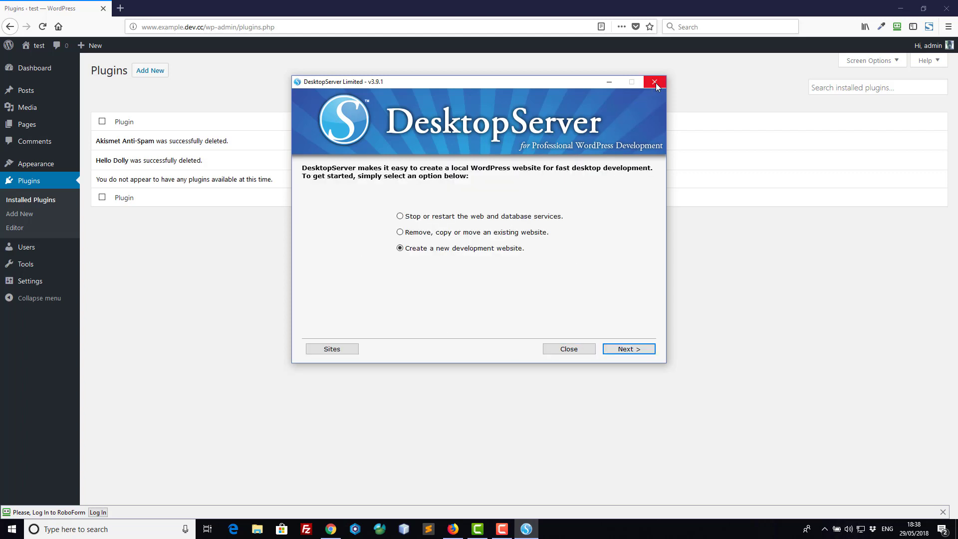
{"action": "left_click", "coordinate": [348, 349]}
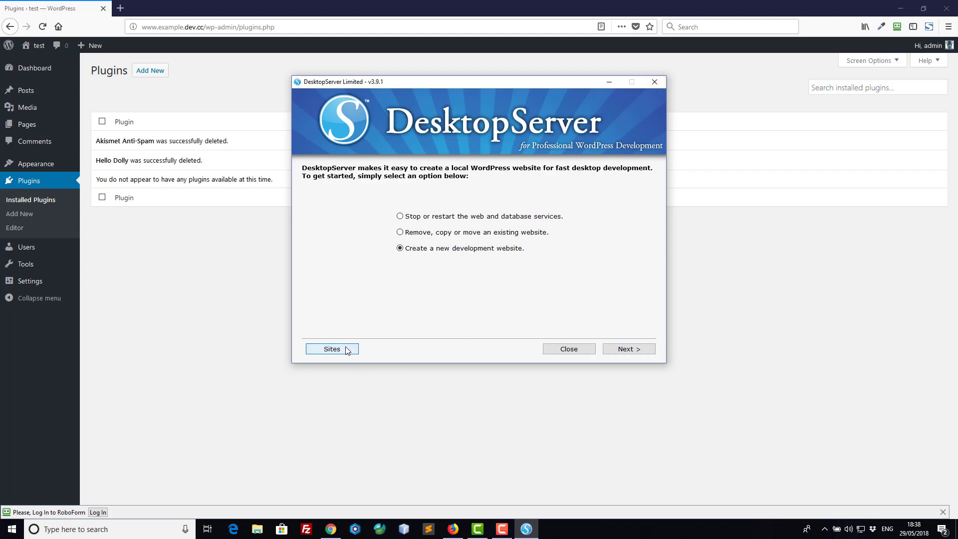
{"action": "left_click", "coordinate": [650, 155]}
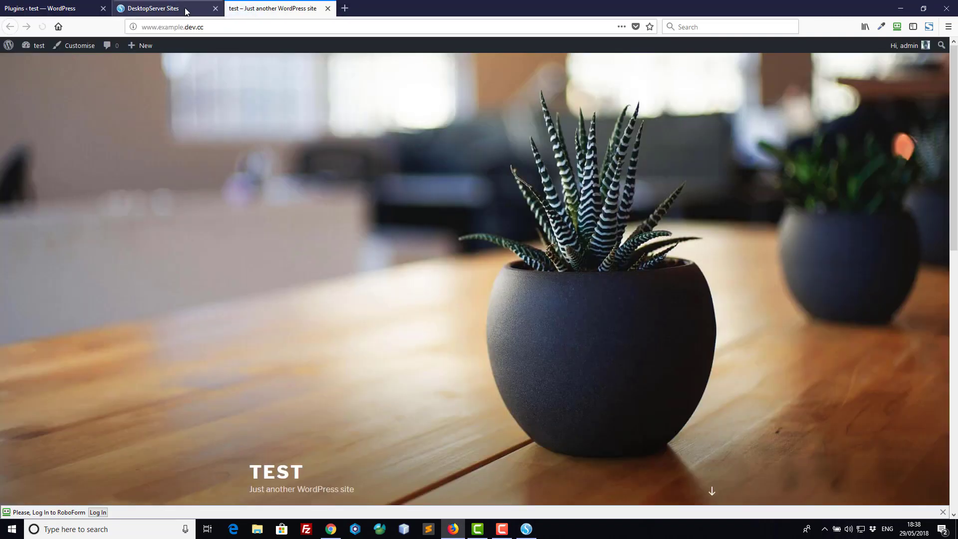
{"action": "left_click", "coordinate": [189, 10]}
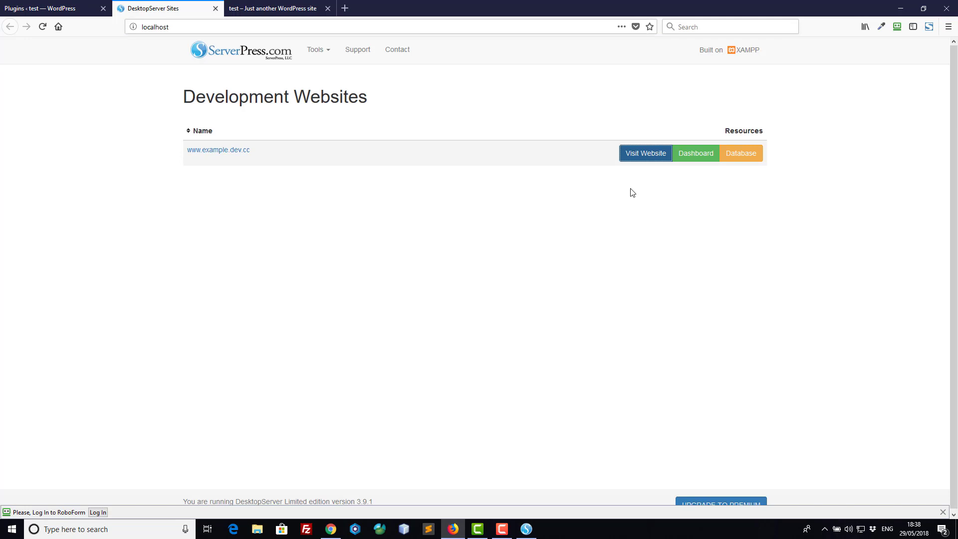
{"action": "left_click", "coordinate": [695, 153]}
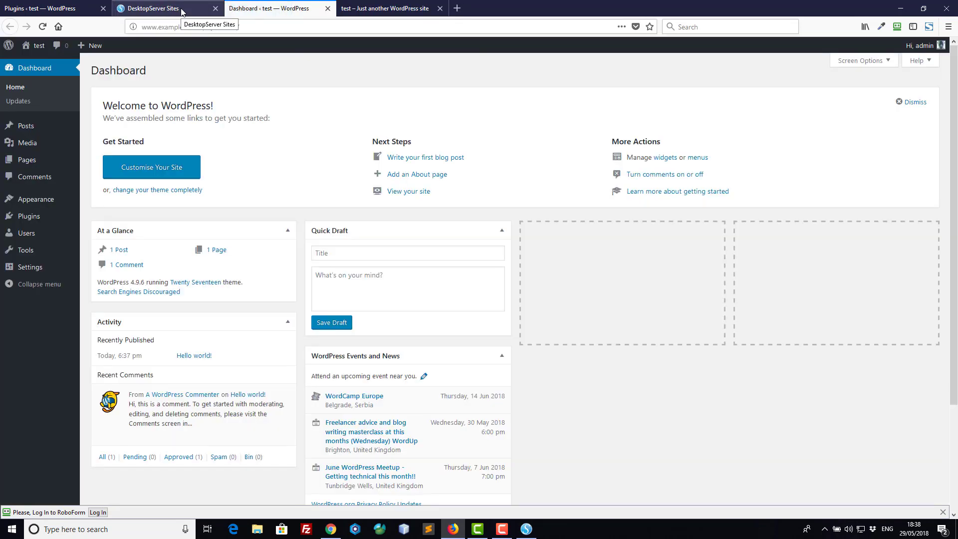
{"action": "left_click", "coordinate": [183, 11]}
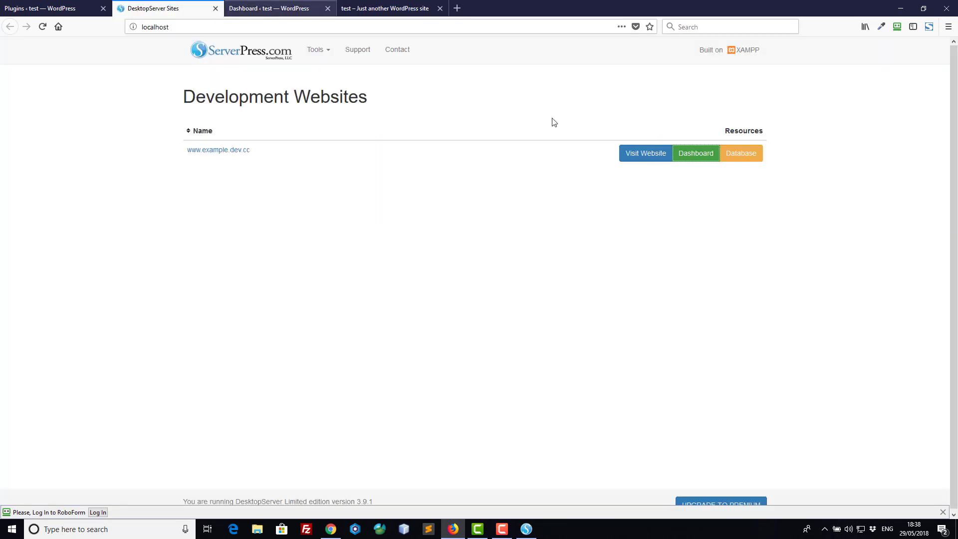
{"action": "left_click", "coordinate": [742, 157]}
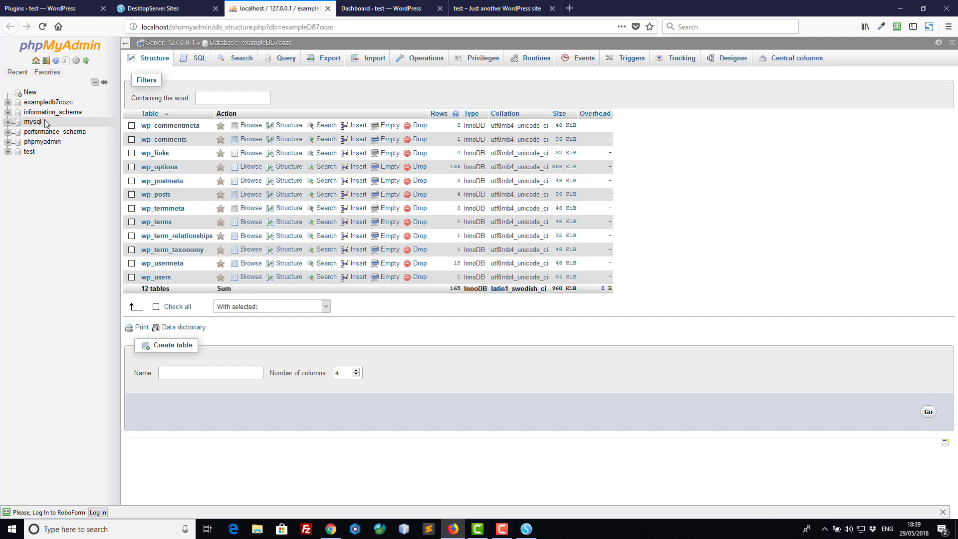
Expand exampledb7cozc to list its 12 wp_ tables, then switch back to the DesktopServer Sites tab.
{"action": "left_click", "coordinate": [8, 103]}
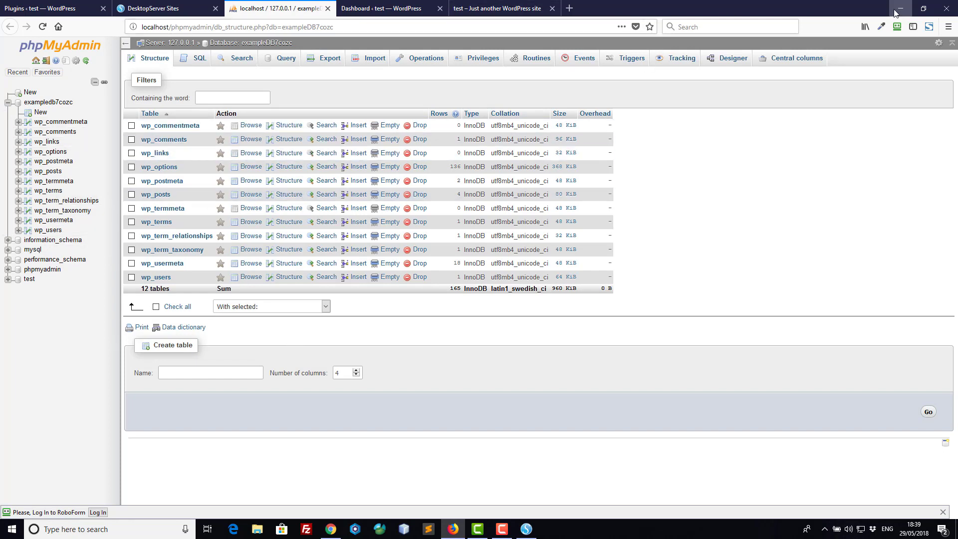
{"action": "left_click", "coordinate": [193, 15]}
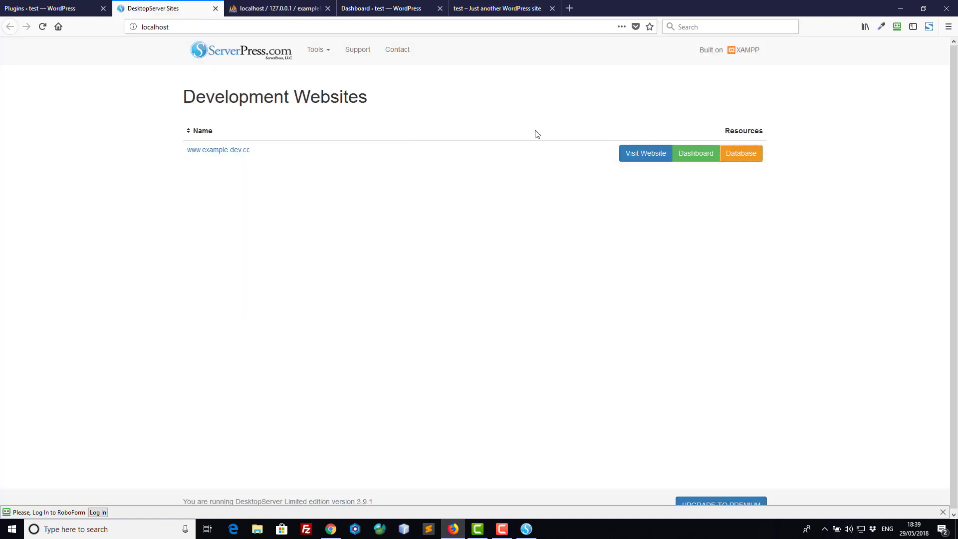